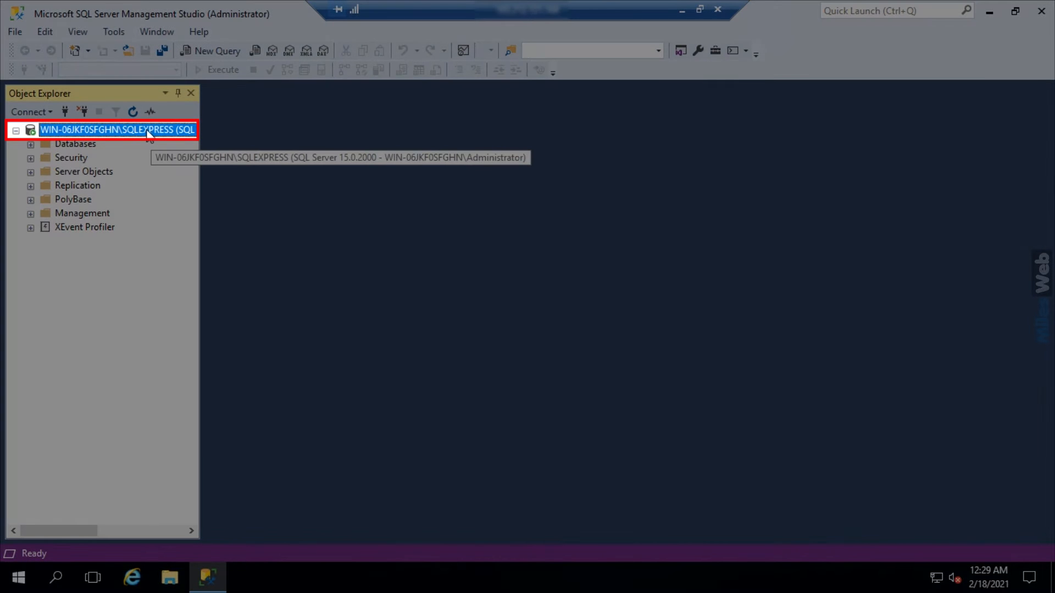
Step: Enable the option to allow remote connections in the SQLEXPRESS server's connection properties and save the change
{"action": "right_click", "coordinate": [147, 131]}
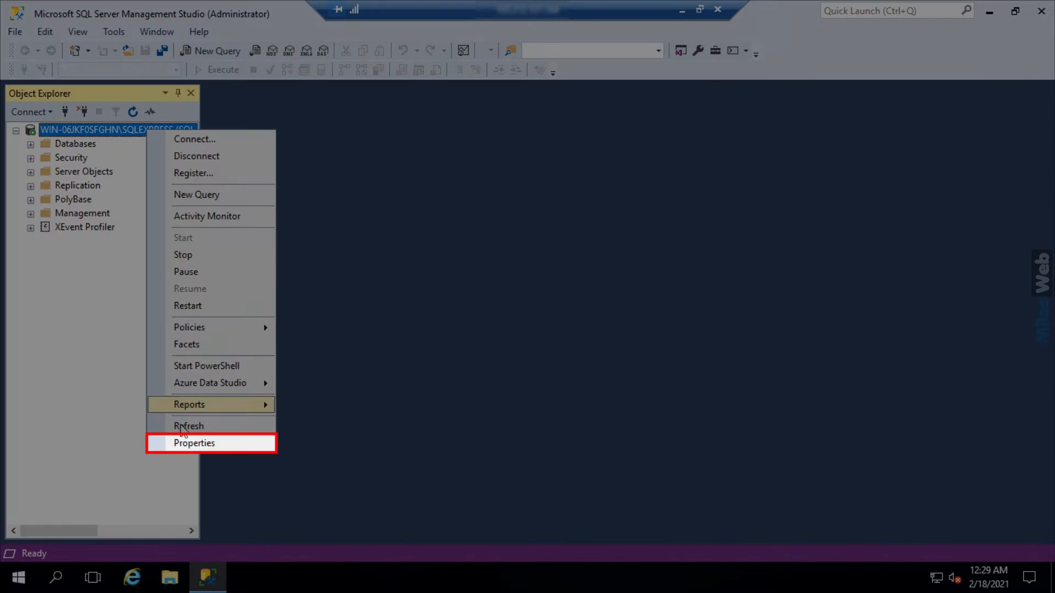
{"action": "left_click", "coordinate": [186, 444]}
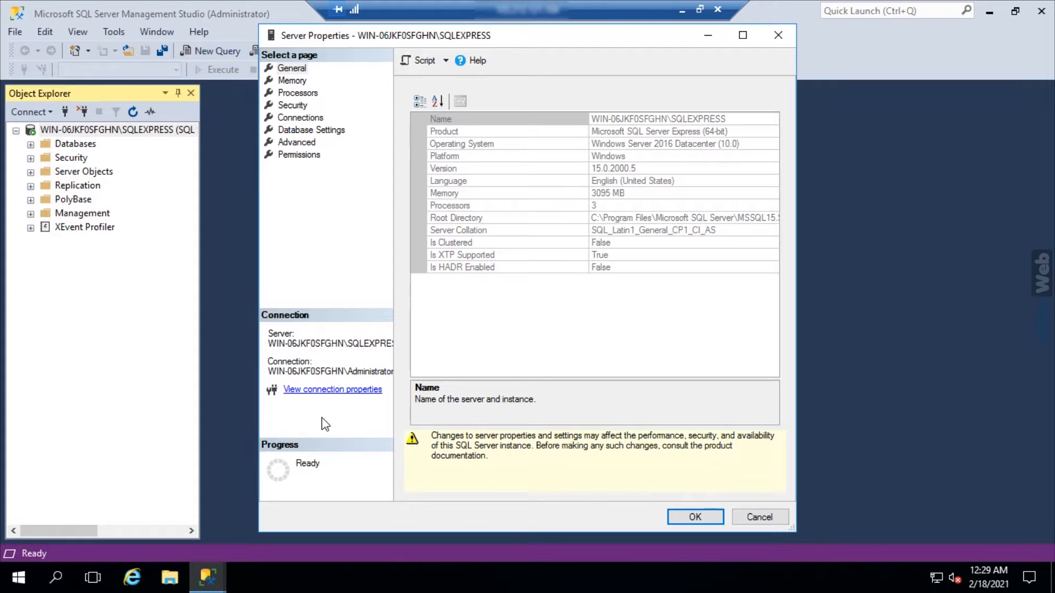
{"action": "left_click", "coordinate": [311, 117]}
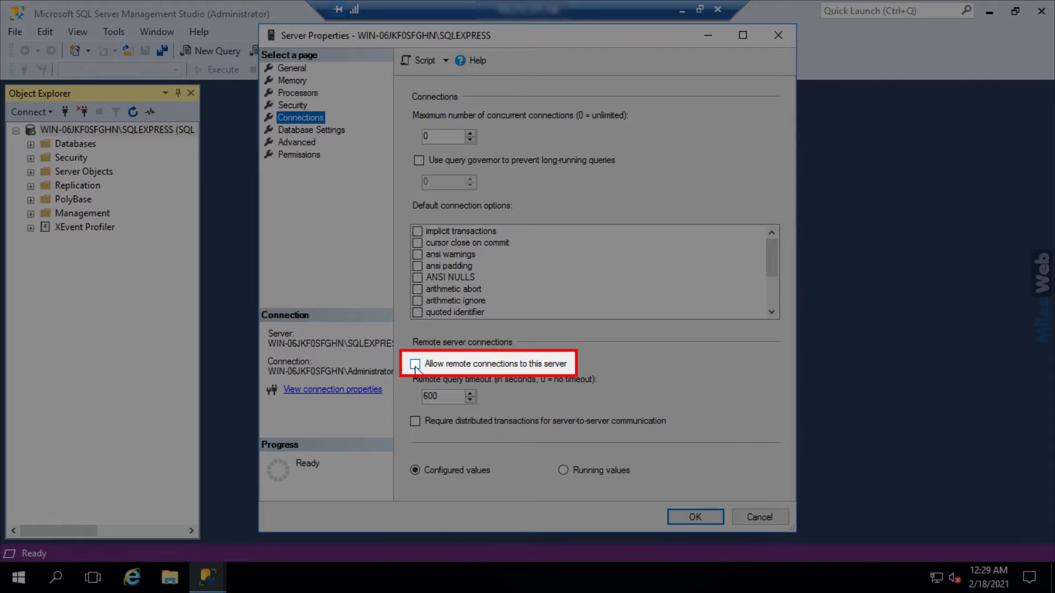
{"action": "left_click", "coordinate": [415, 366]}
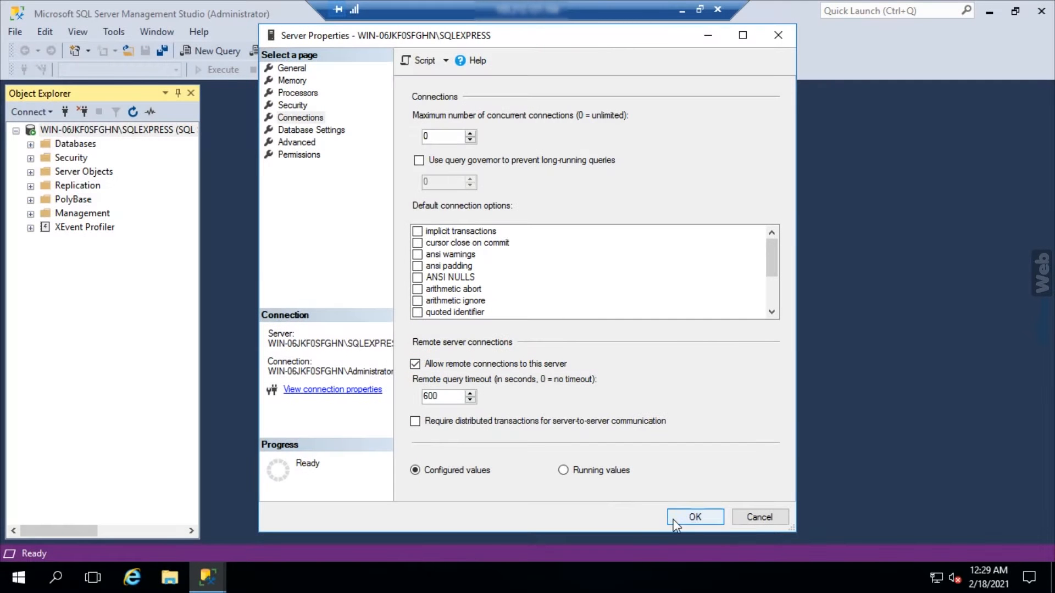
{"action": "left_click", "coordinate": [675, 522]}
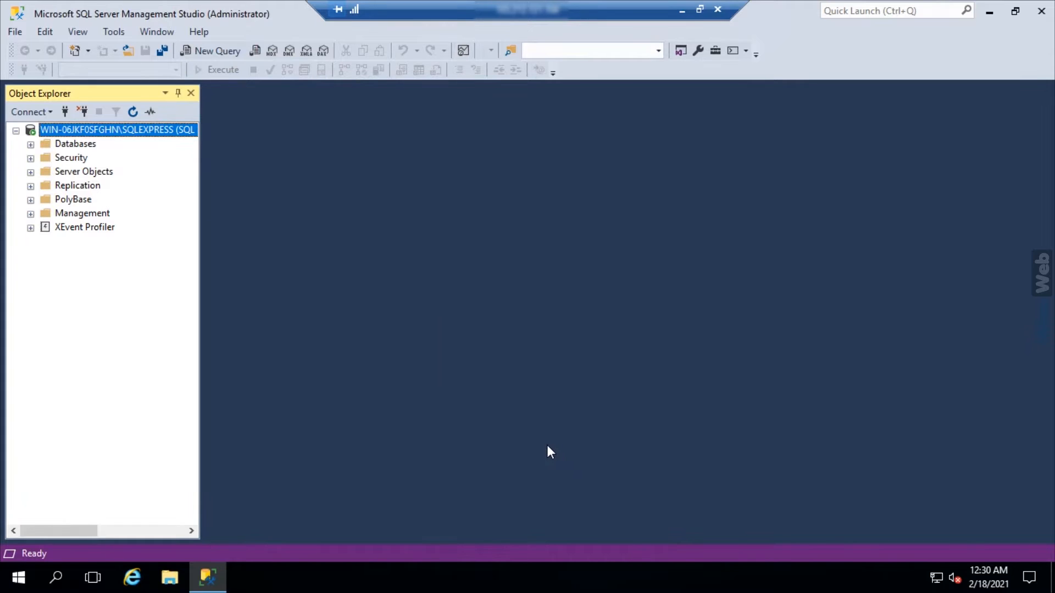
Step: Minimize the current window and open SQL Server 2019 Configuration Manager from the Microsoft SQL Server 2019 programs
{"action": "left_click", "coordinate": [223, 575]}
{"action": "left_click", "coordinate": [18, 577]}
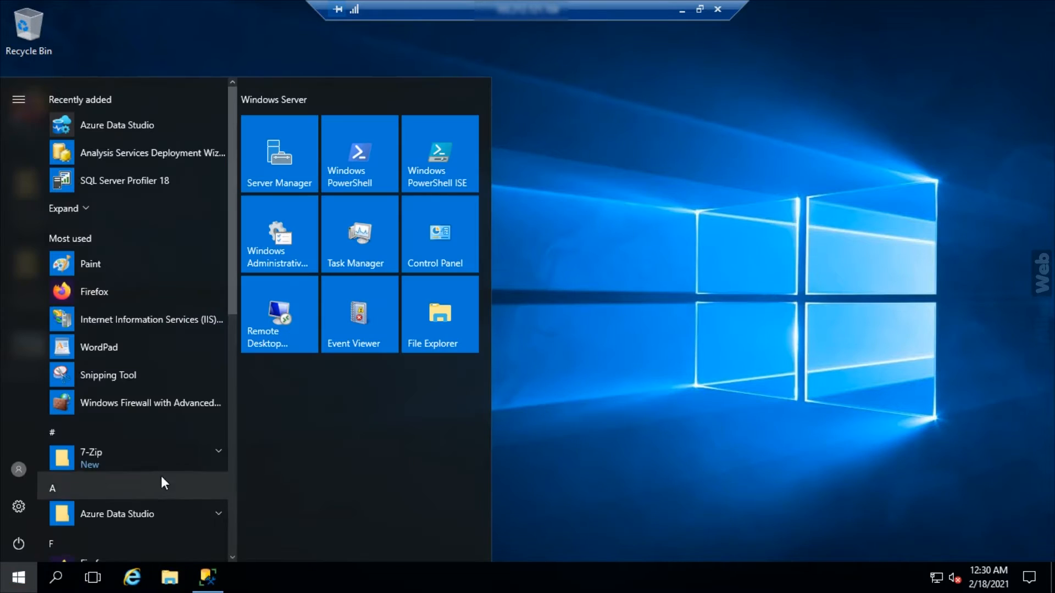
{"action": "scroll", "coordinate": [163, 482], "scroll_direction": "down", "scroll_amount": 3}
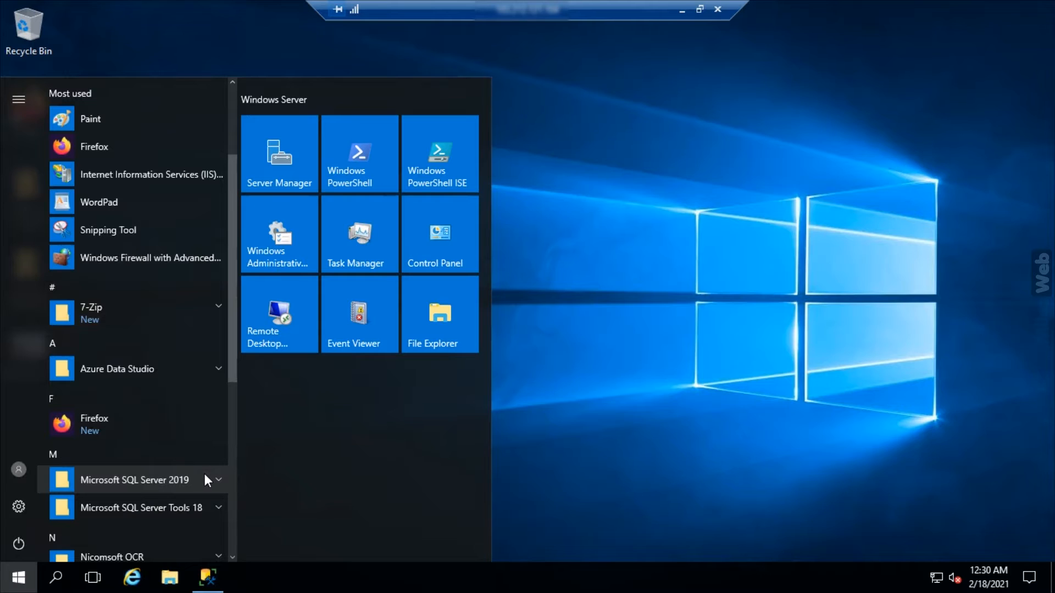
{"action": "left_click", "coordinate": [212, 477]}
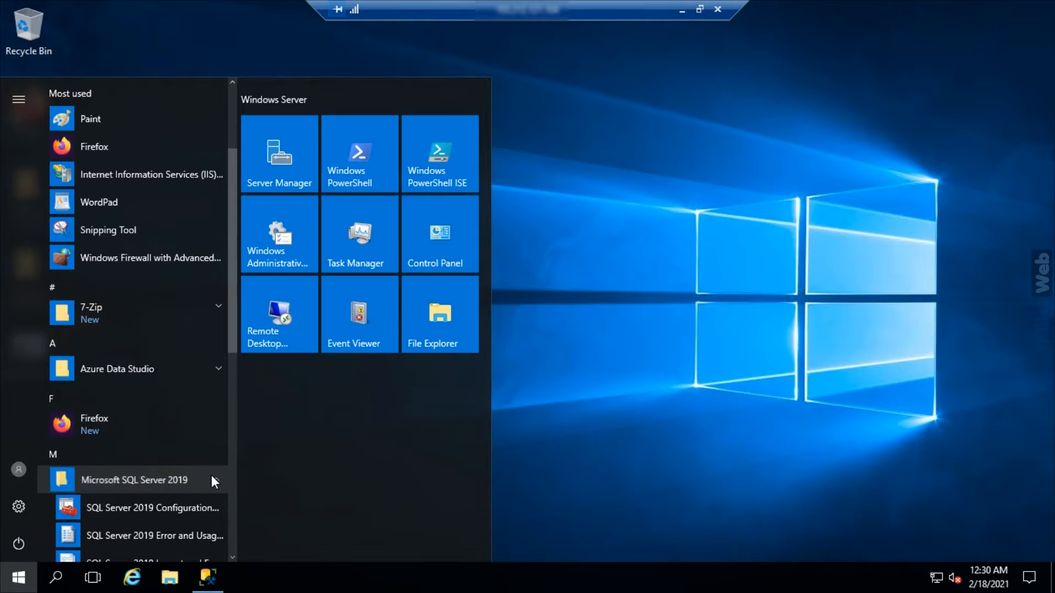
{"action": "left_click", "coordinate": [199, 507]}
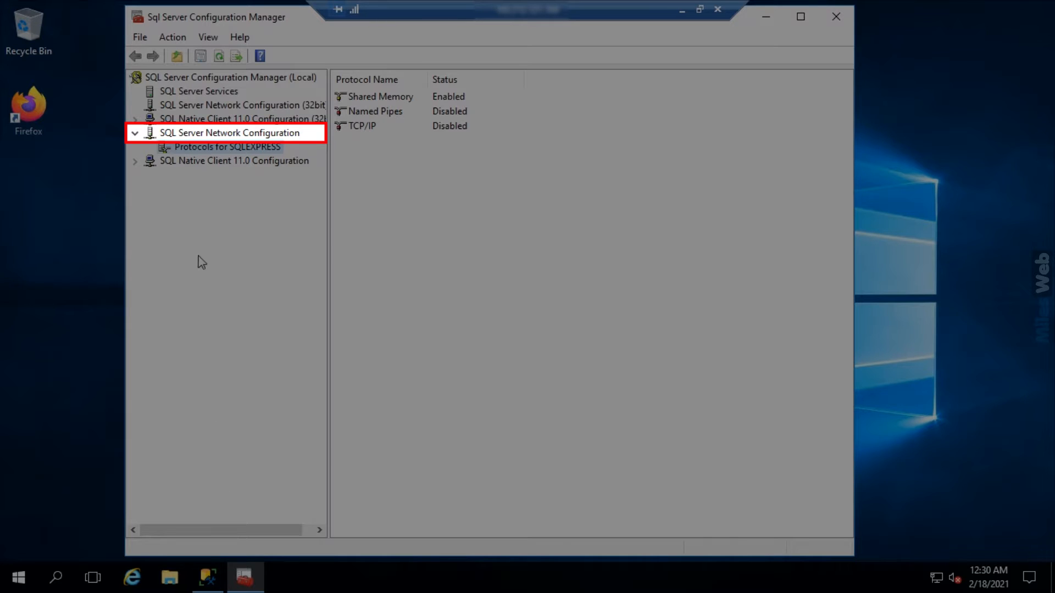
Step: Set Enabled to Yes in the TCP/IP properties of the SQLEXPRESS protocols under SQL Server Network Configuration
{"action": "left_click", "coordinate": [218, 135]}
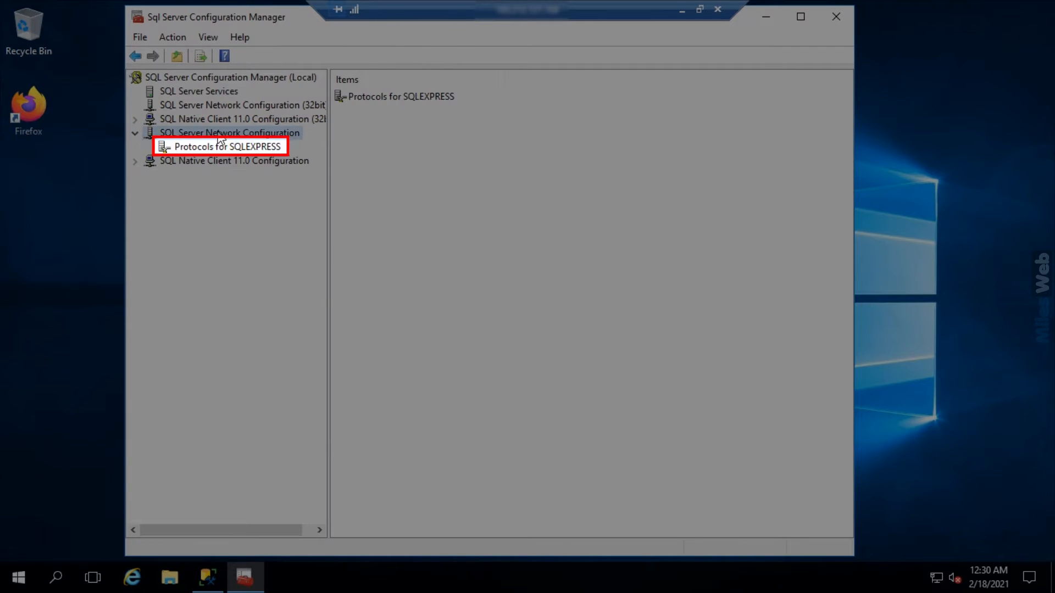
{"action": "left_click", "coordinate": [221, 147]}
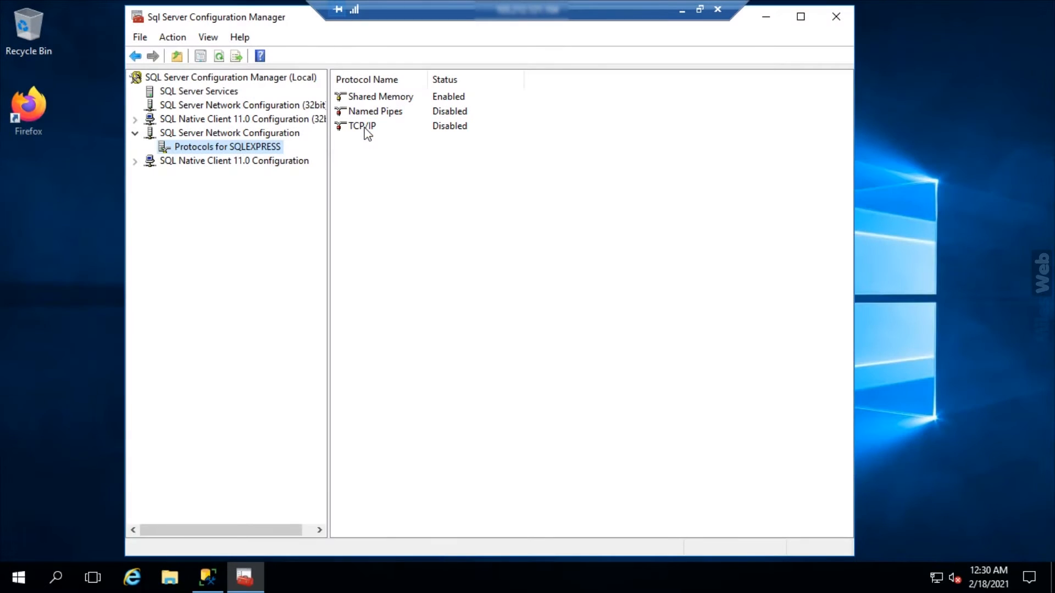
{"action": "right_click", "coordinate": [367, 132]}
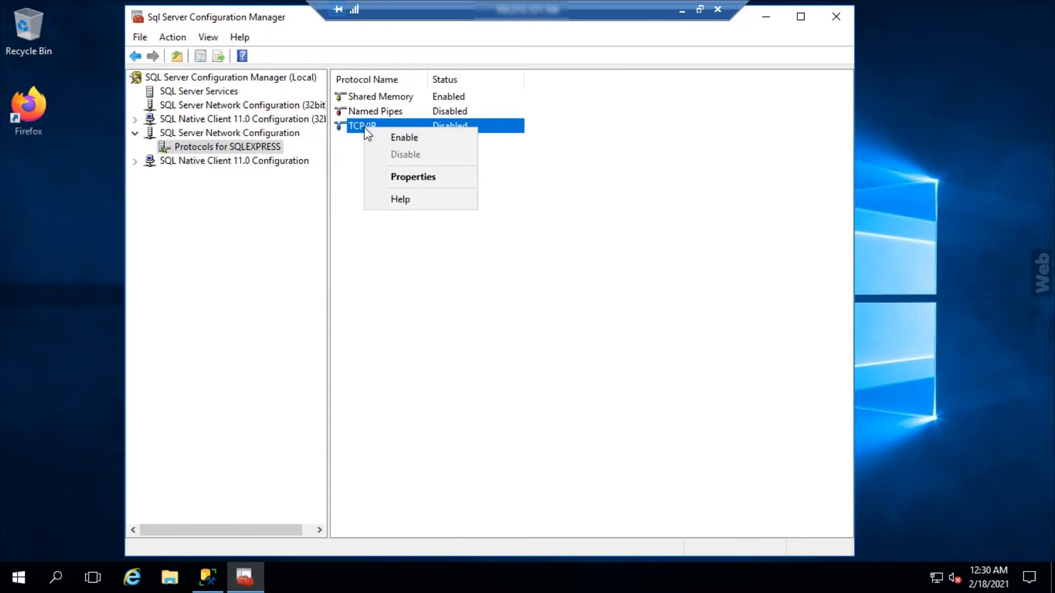
{"action": "left_click", "coordinate": [395, 179]}
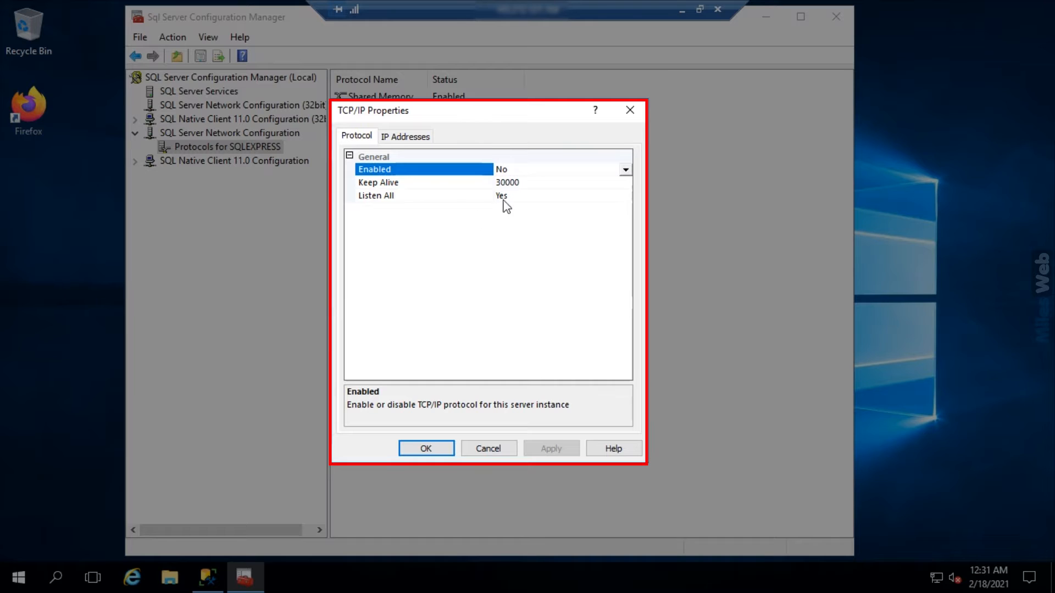
{"action": "left_click", "coordinate": [540, 171]}
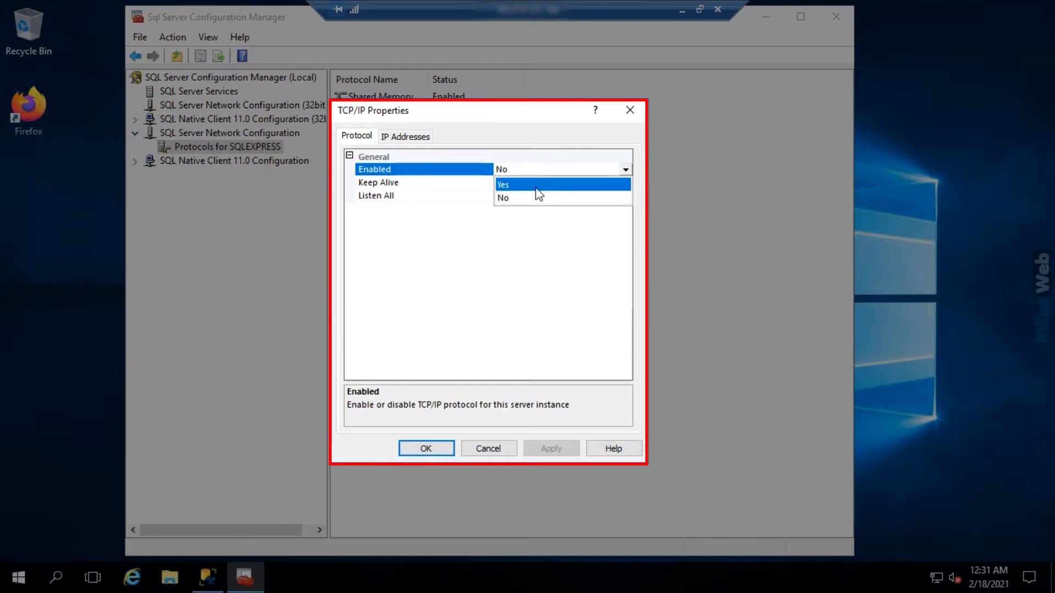
{"action": "left_click", "coordinate": [531, 188]}
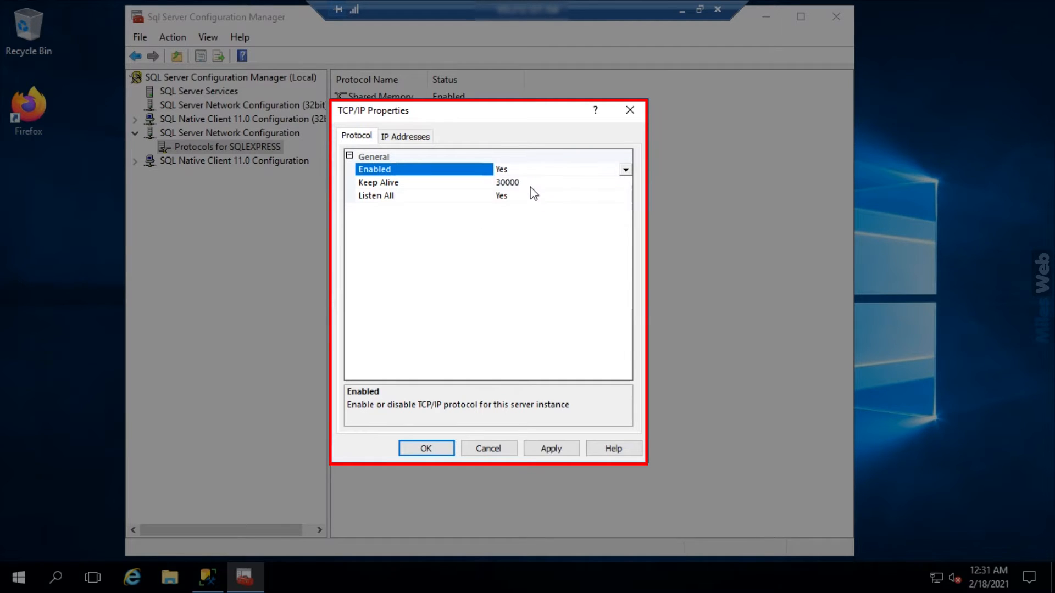
Step: Clear the IPAll TCP Dynamic Ports value, set its TCP Port to 1433, and save the TCP/IP properties
{"action": "left_click", "coordinate": [418, 139]}
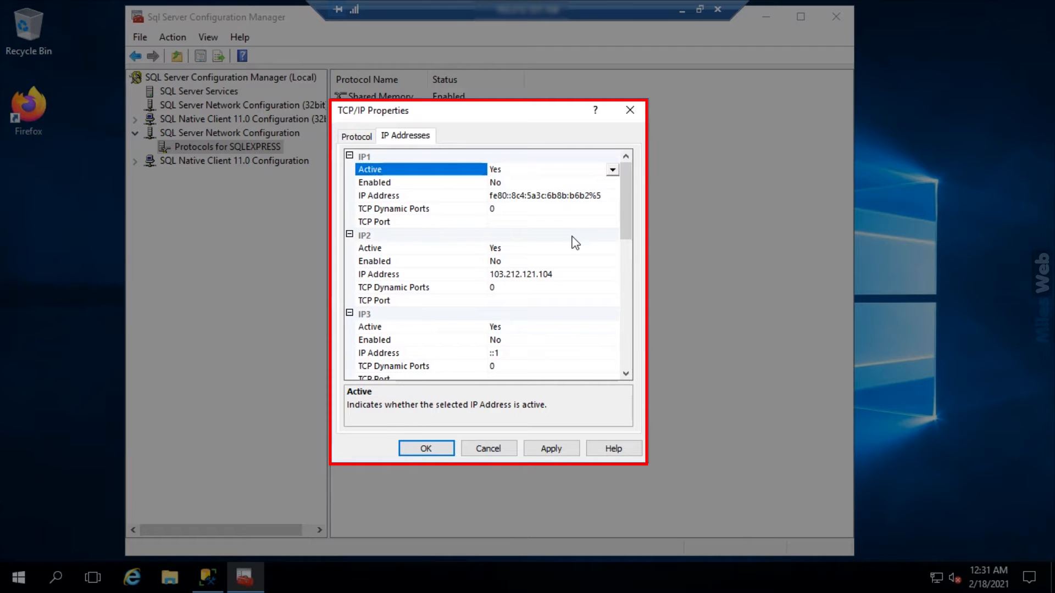
{"action": "left_click_drag", "start_coordinate": [625, 197], "coordinate": [615, 374]}
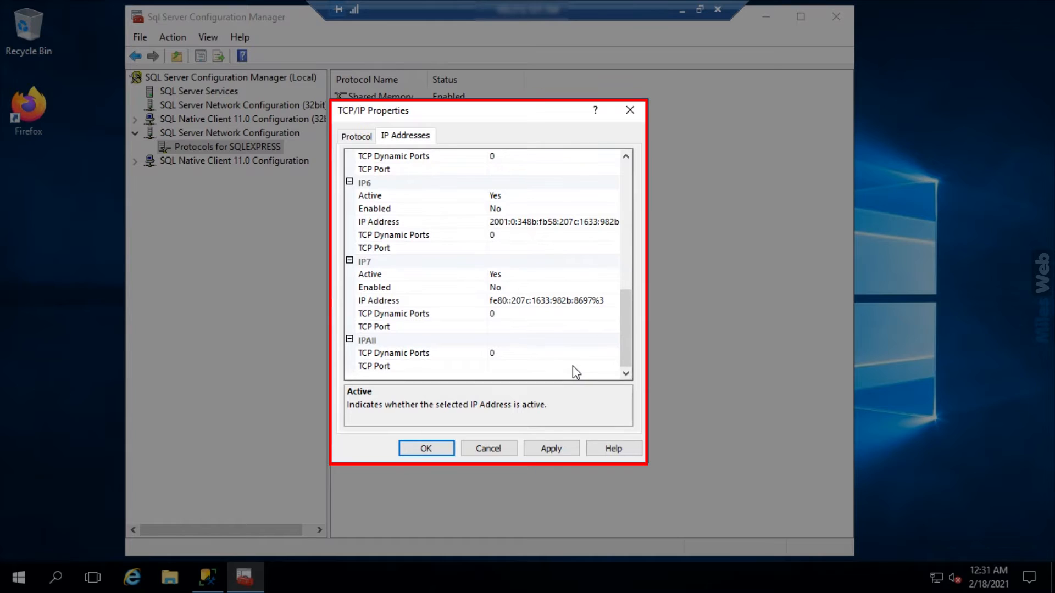
{"action": "left_click", "coordinate": [545, 355]}
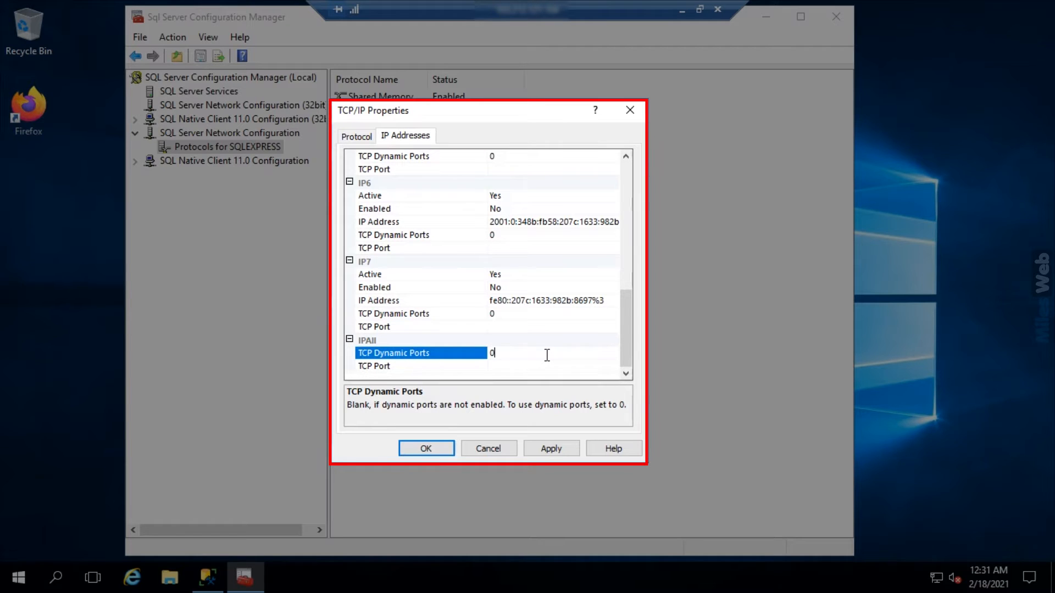
{"action": "key", "text": "BackSpace"}
{"action": "left_click", "coordinate": [539, 365]}
{"action": "type", "text": "1433"}
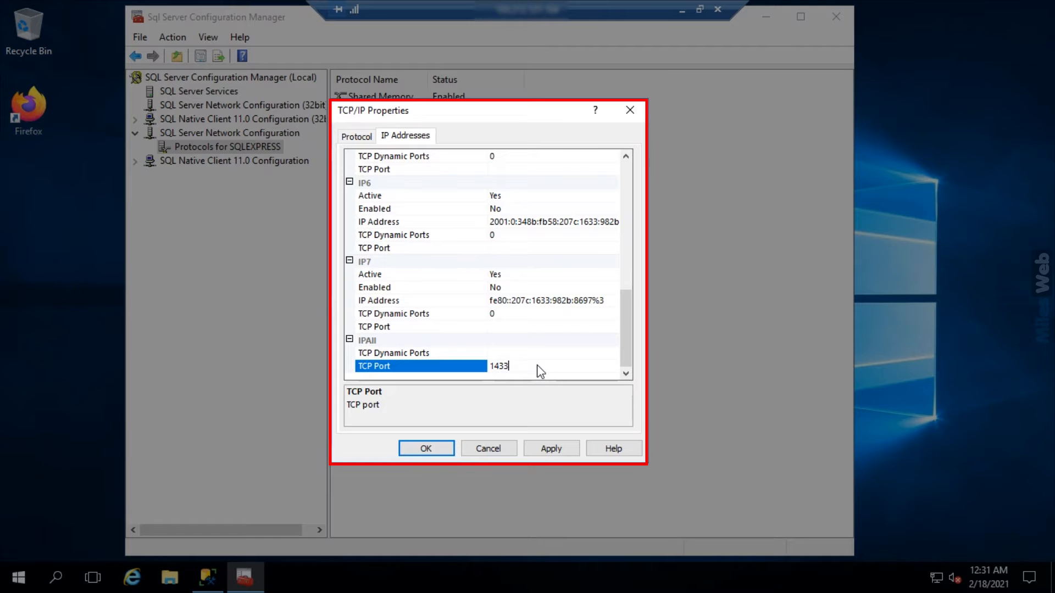
{"action": "left_click", "coordinate": [551, 449]}
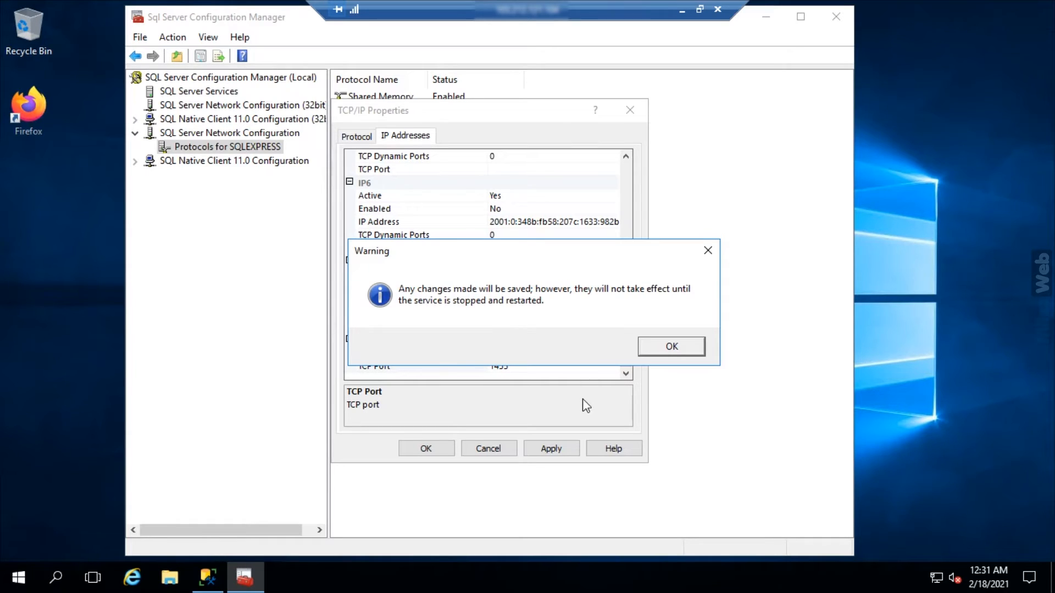
{"action": "left_click", "coordinate": [672, 348]}
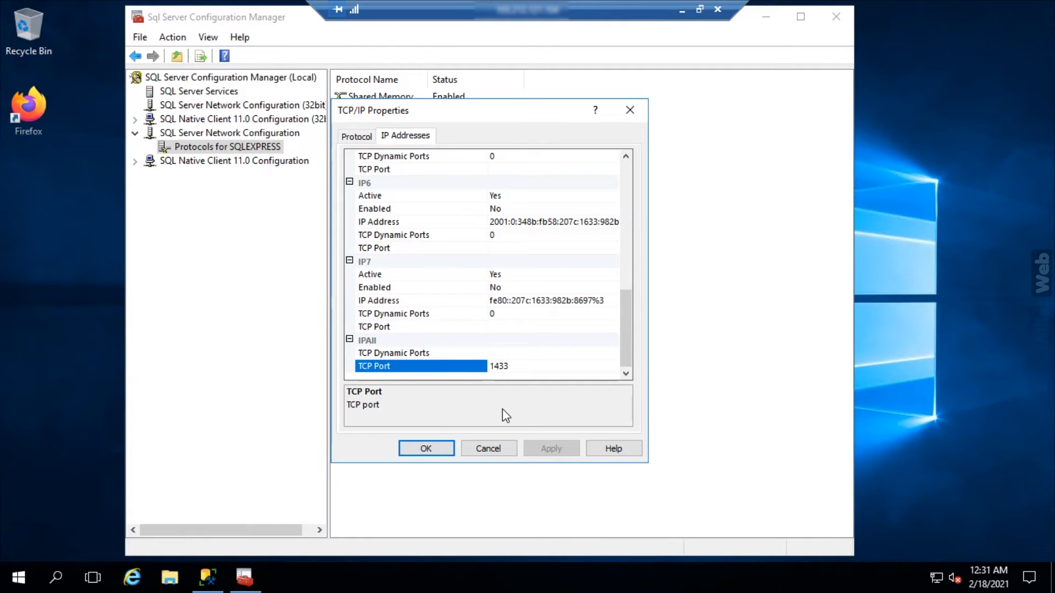
{"action": "left_click", "coordinate": [427, 450]}
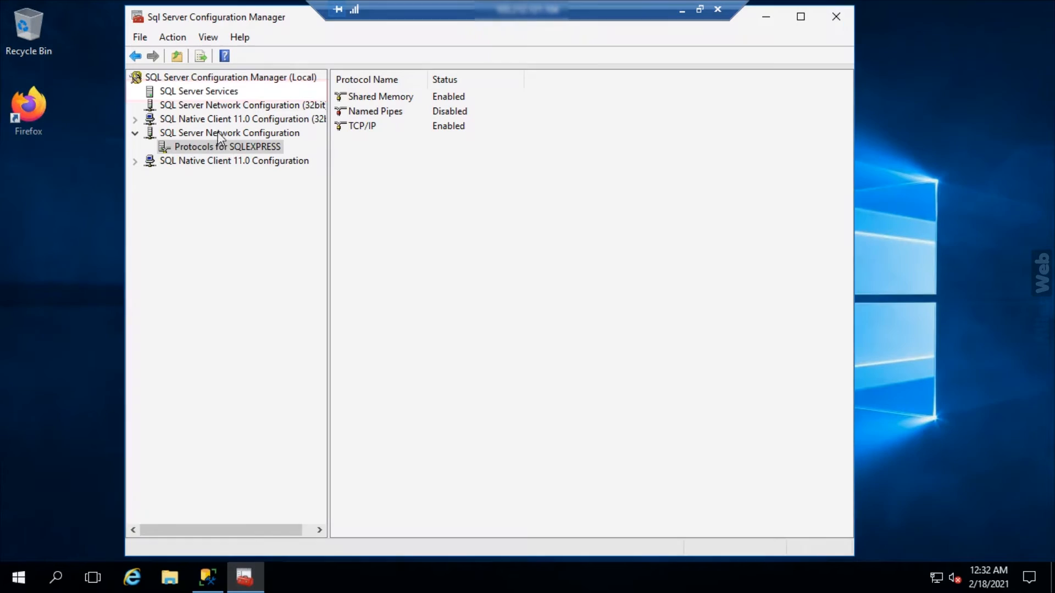
Step: Restart the SQL Server (SQLEXPRESS) service from SQL Server Services
{"action": "left_click", "coordinate": [242, 93]}
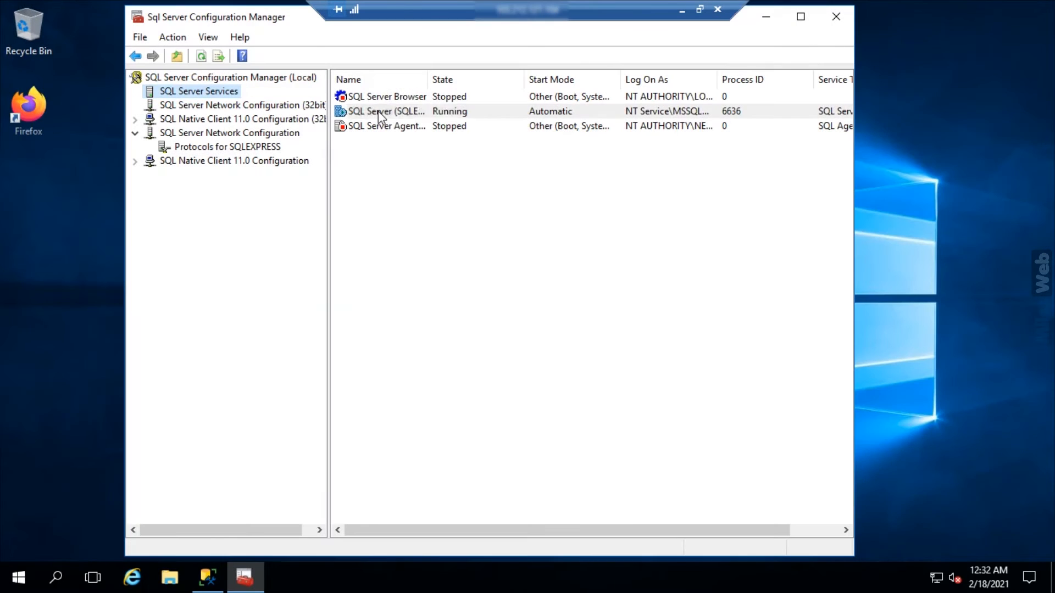
{"action": "right_click", "coordinate": [379, 113]}
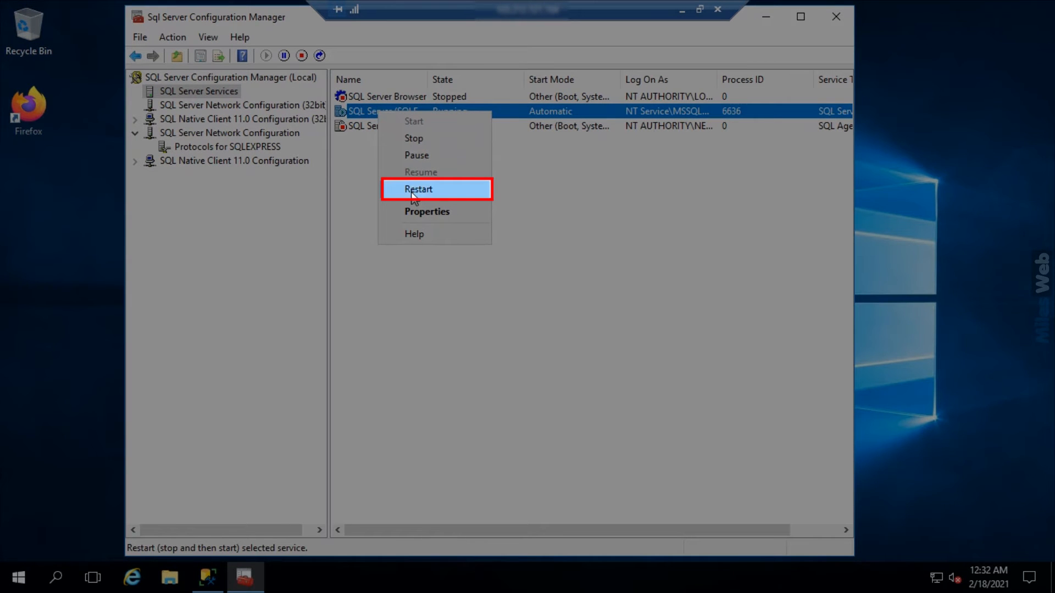
{"action": "left_click", "coordinate": [413, 191]}
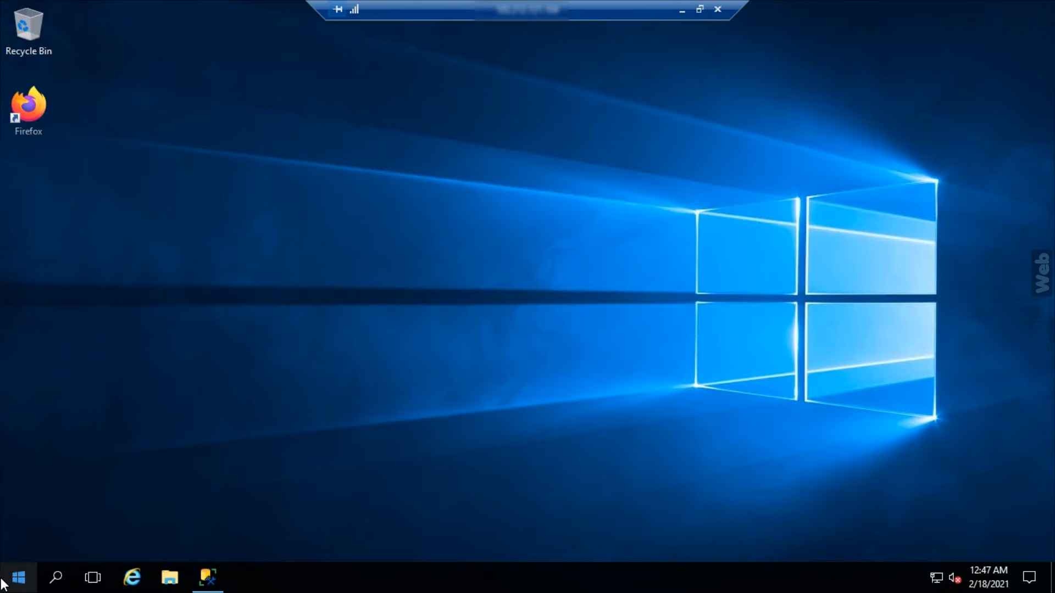
Step: Open Windows Firewall with Advanced Security from the Windows Administrative Tools
{"action": "left_click", "coordinate": [18, 578]}
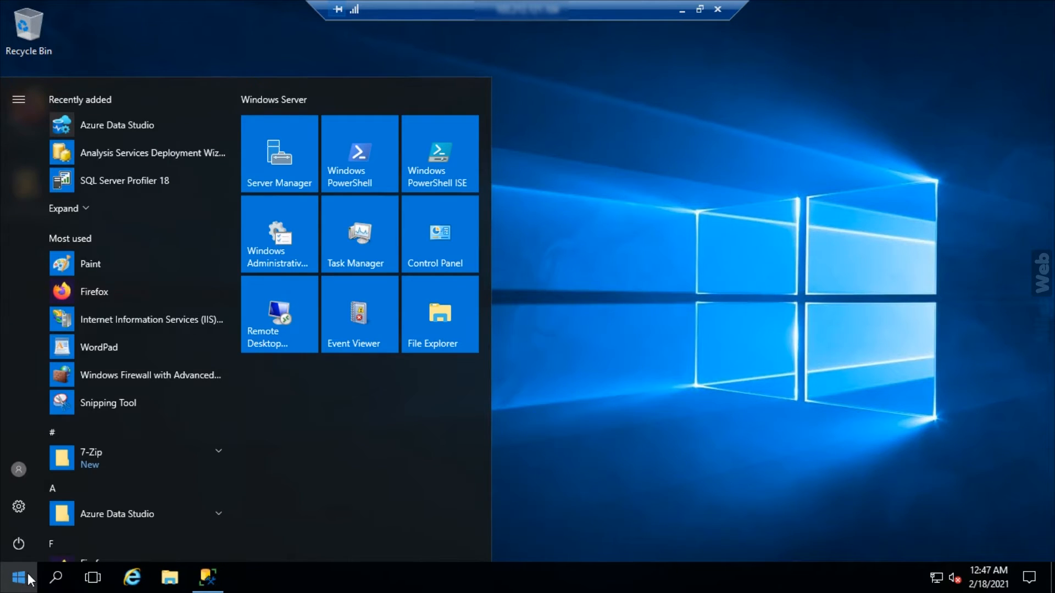
{"action": "scroll", "coordinate": [167, 453], "scroll_direction": "down", "scroll_amount": 3}
{"action": "scroll", "coordinate": [199, 445], "scroll_direction": "down", "scroll_amount": 6}
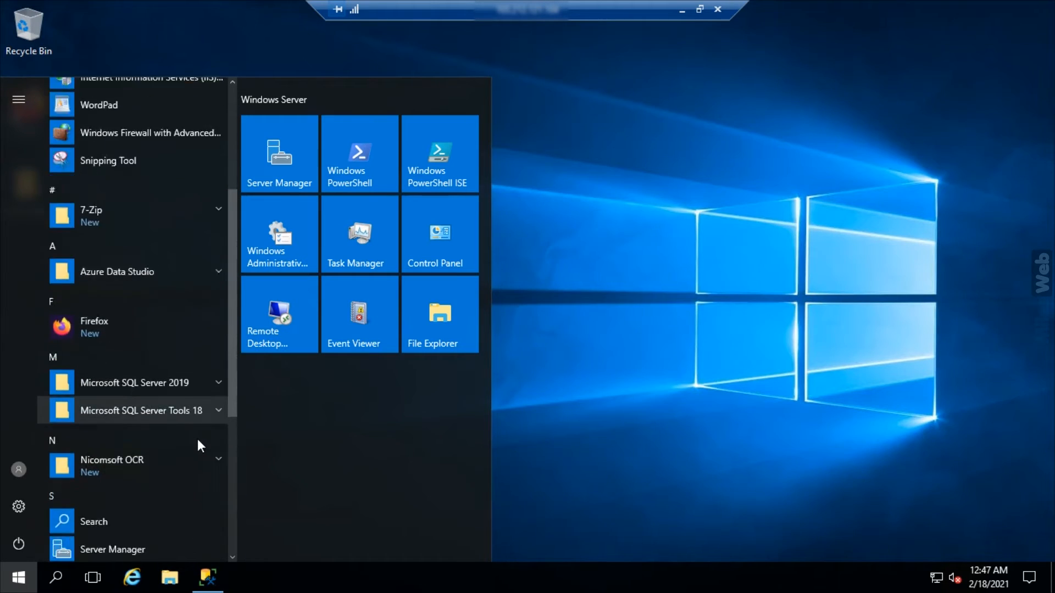
{"action": "left_click", "coordinate": [196, 460]}
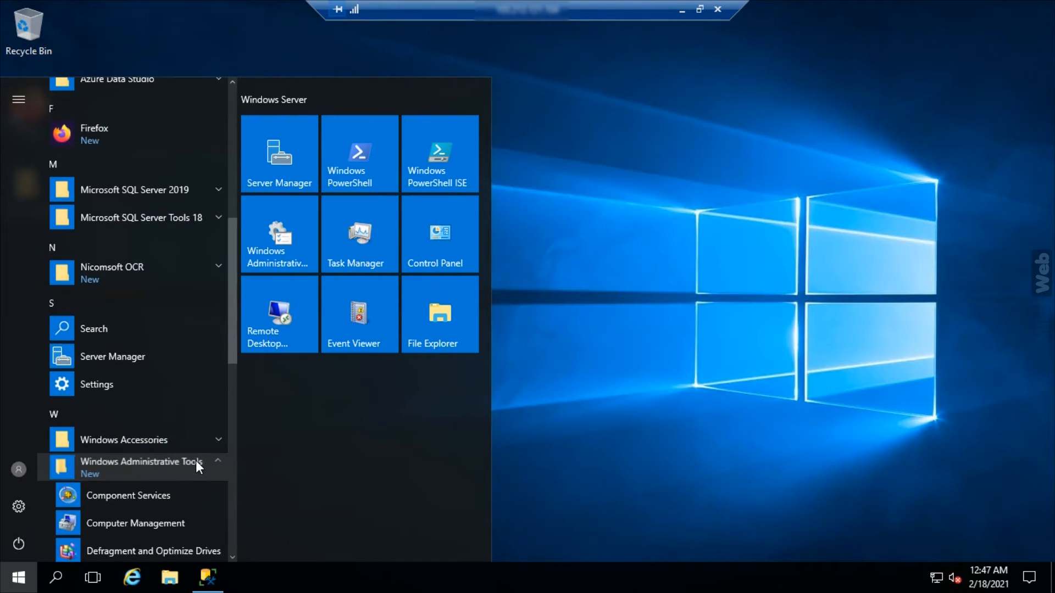
{"action": "scroll", "coordinate": [196, 462], "scroll_direction": "down", "scroll_amount": 3}
{"action": "scroll", "coordinate": [196, 461], "scroll_direction": "down", "scroll_amount": 8}
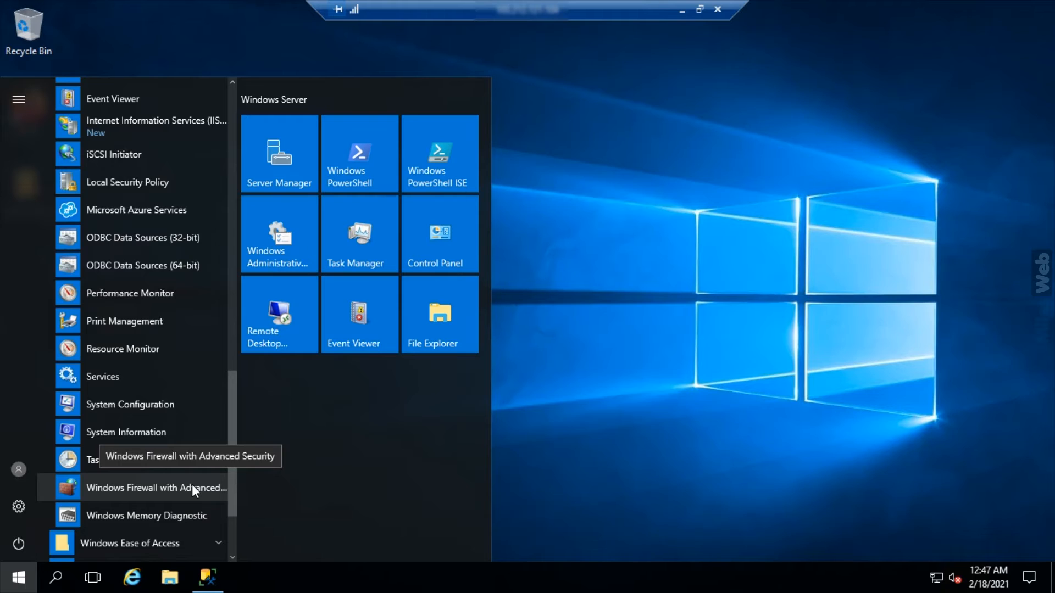
{"action": "left_click", "coordinate": [192, 488]}
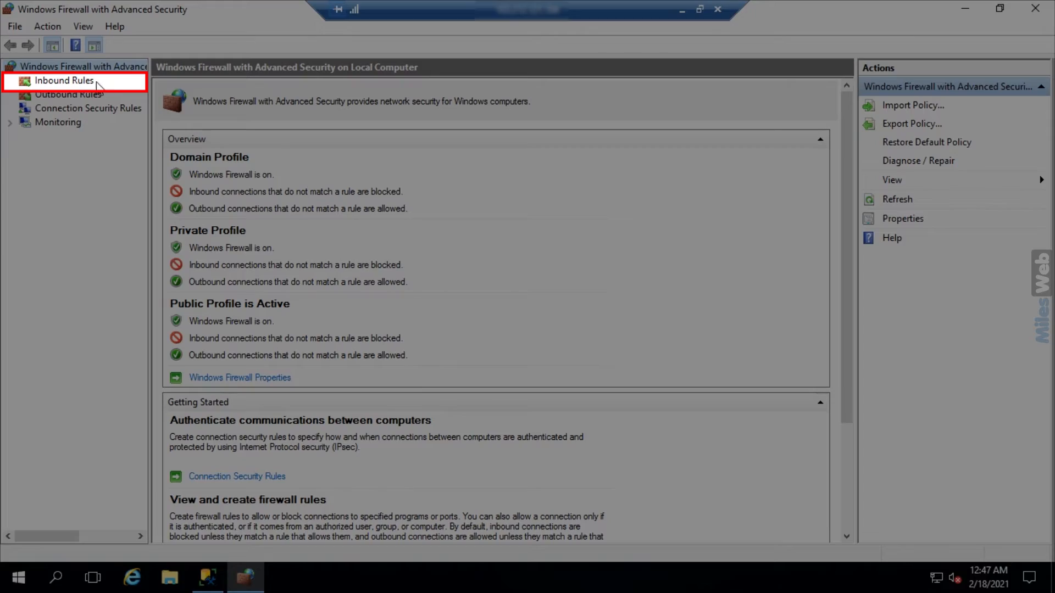
Step: Start a new inbound firewall rule and choose Port as its rule type
{"action": "left_click", "coordinate": [90, 82]}
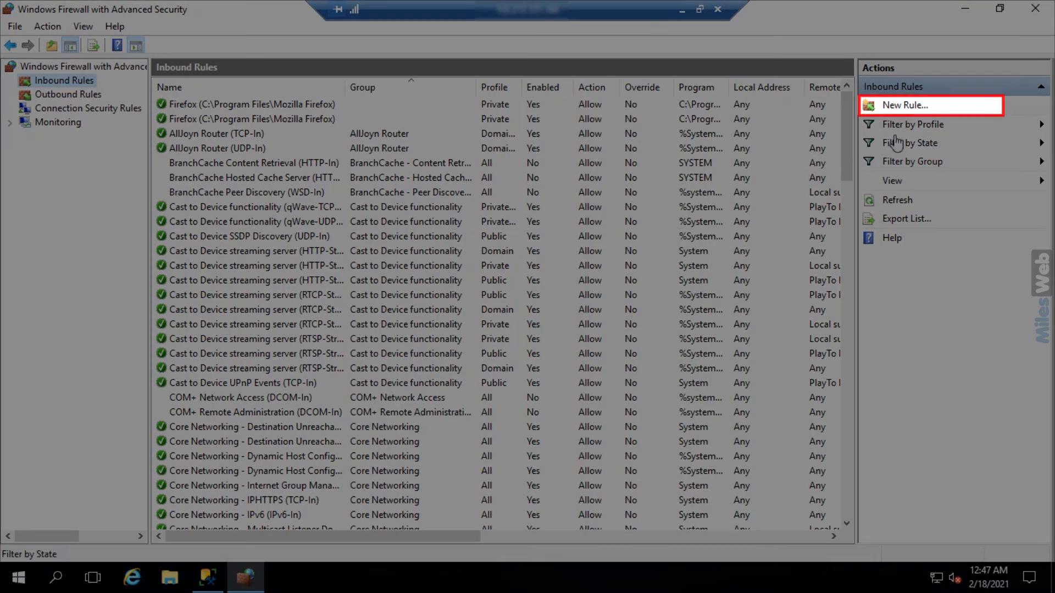
{"action": "left_click", "coordinate": [909, 105]}
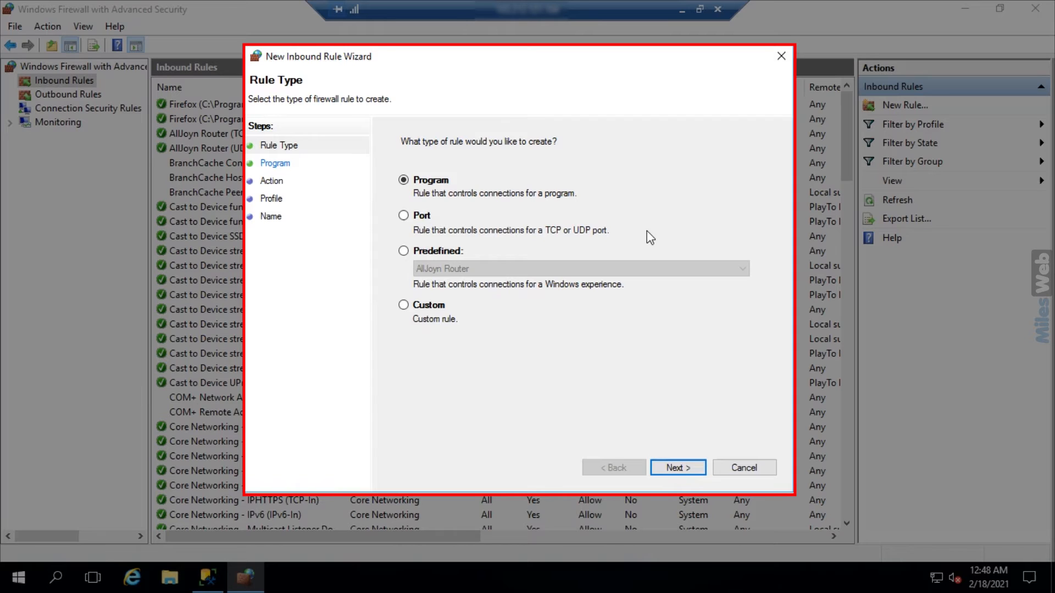
{"action": "left_click", "coordinate": [418, 218]}
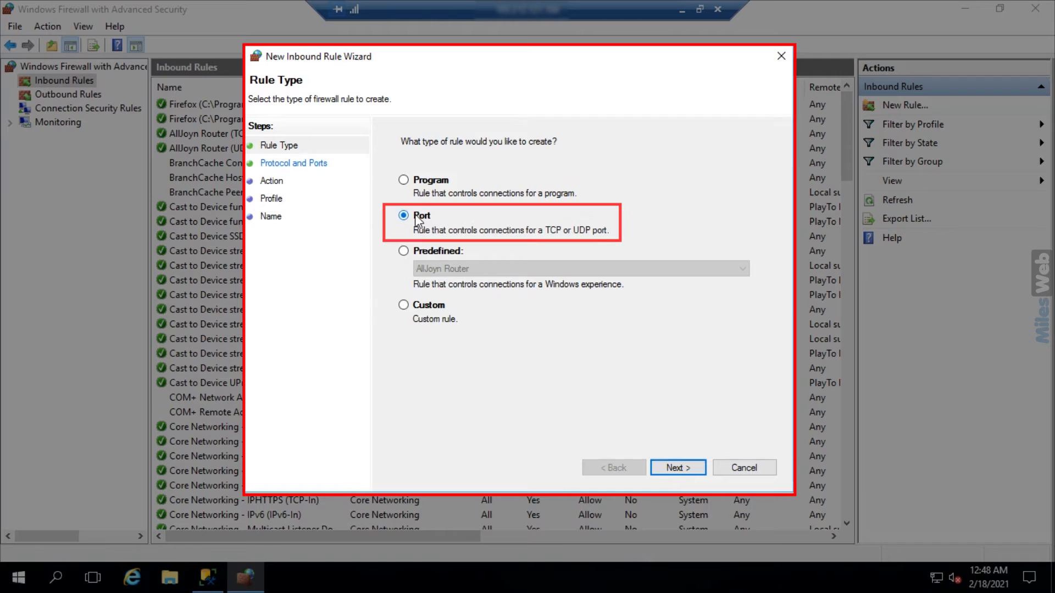
{"action": "left_click", "coordinate": [677, 468]}
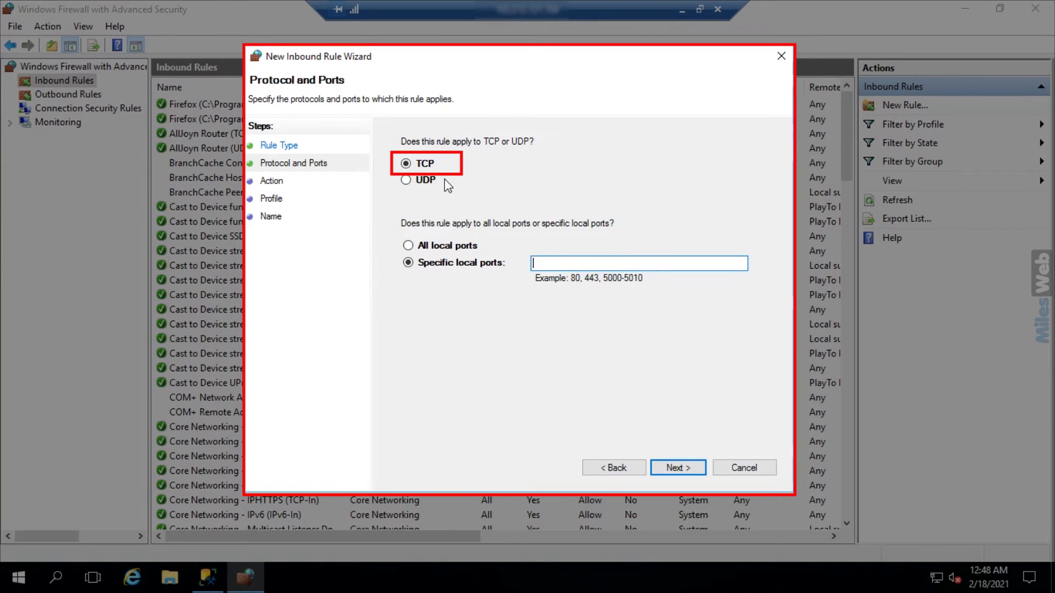
Step: Apply the inbound rule to TCP on specific local port 1433 and keep its action as Allow the connection
{"action": "left_click", "coordinate": [426, 167]}
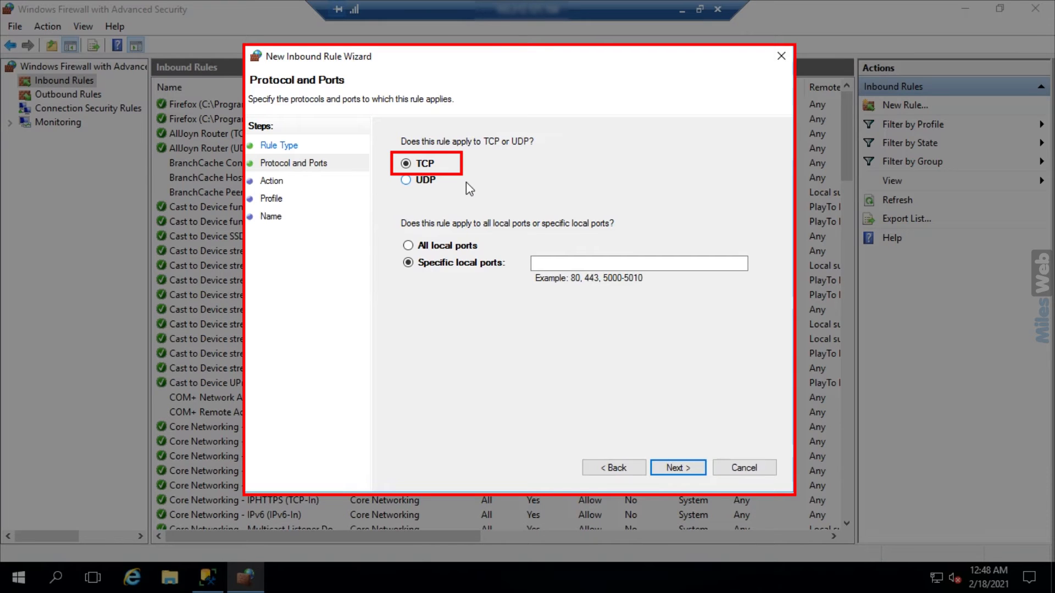
{"action": "left_click", "coordinate": [545, 263]}
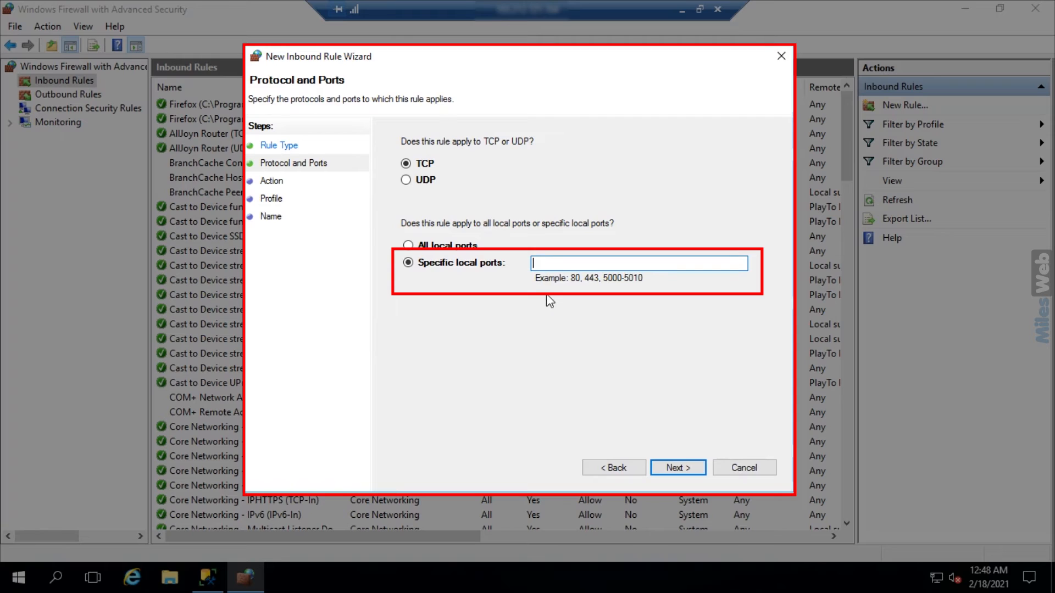
{"action": "type", "text": "1433"}
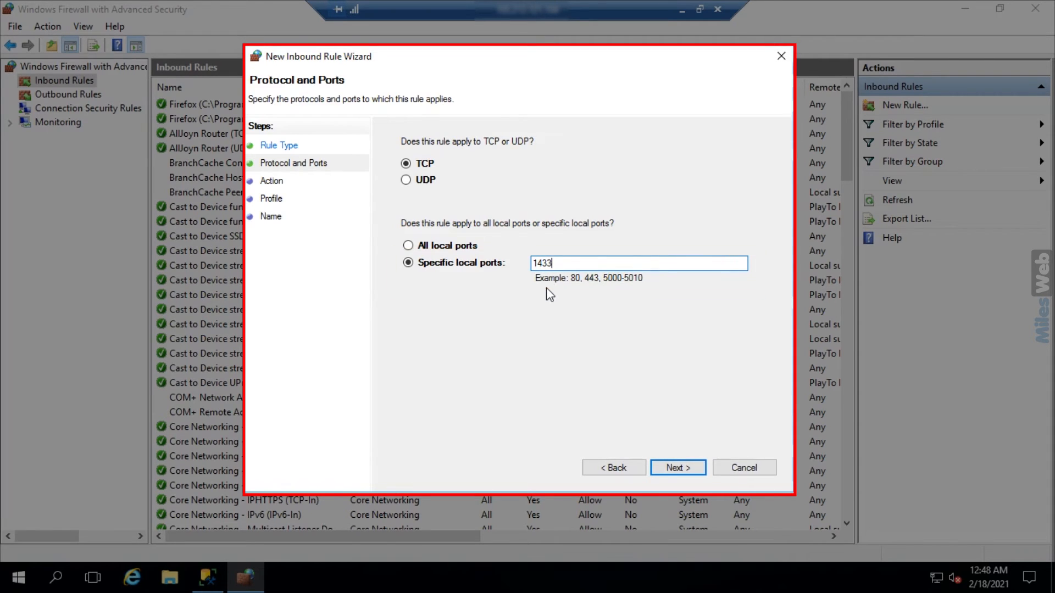
{"action": "left_click", "coordinate": [674, 467]}
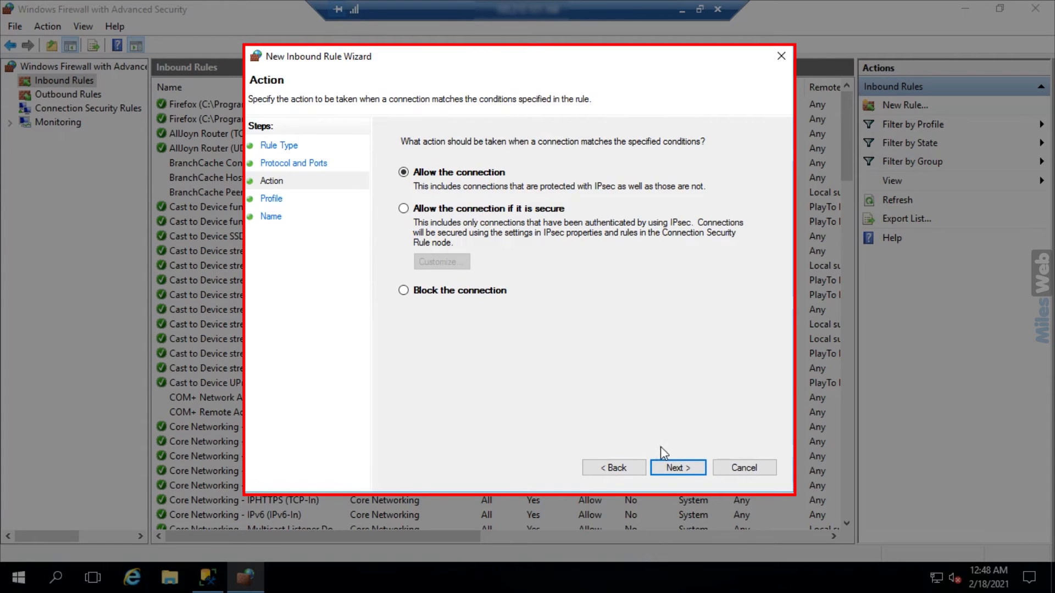
{"action": "left_click", "coordinate": [665, 466]}
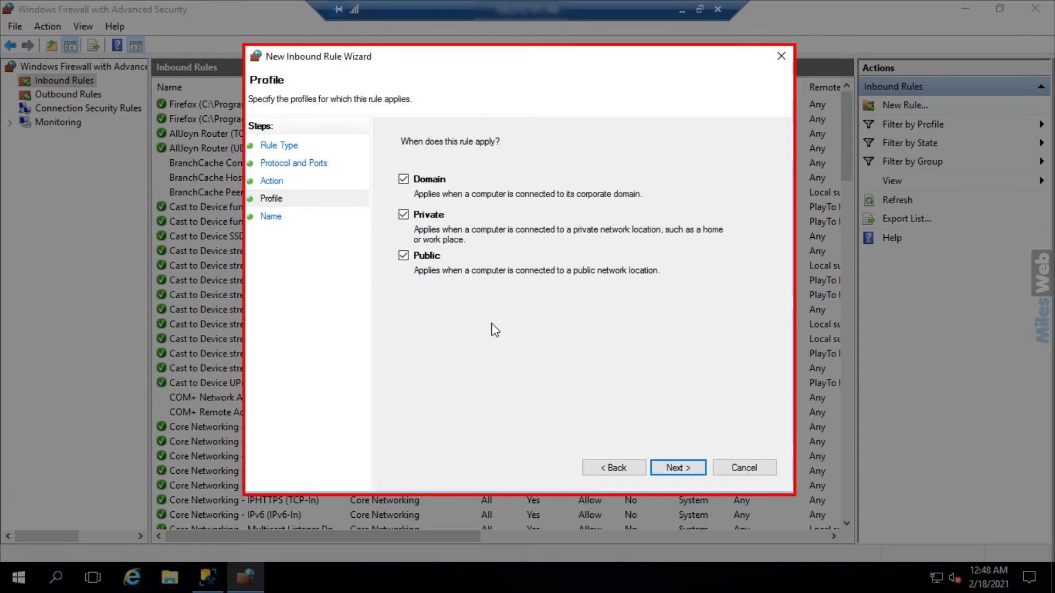
Step: Exclude the Public and Private profiles from the inbound rule, leaving Domain, and create it under the name Domain Rule
{"action": "left_click", "coordinate": [404, 256]}
{"action": "left_click", "coordinate": [404, 215]}
{"action": "left_click", "coordinate": [676, 469]}
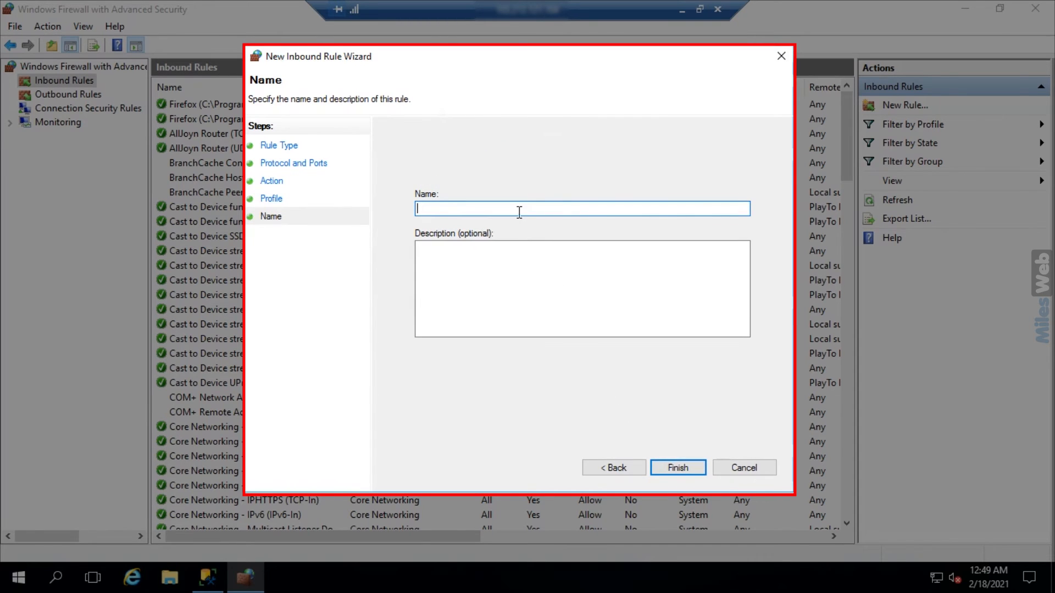
{"action": "type", "text": "Domain Rule"}
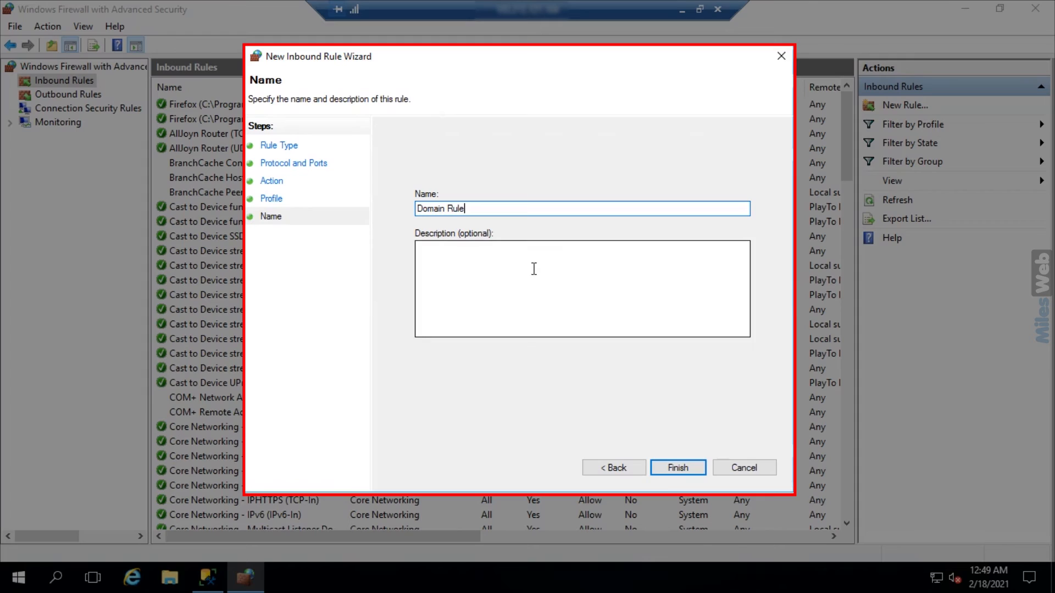
{"action": "left_click", "coordinate": [671, 467]}
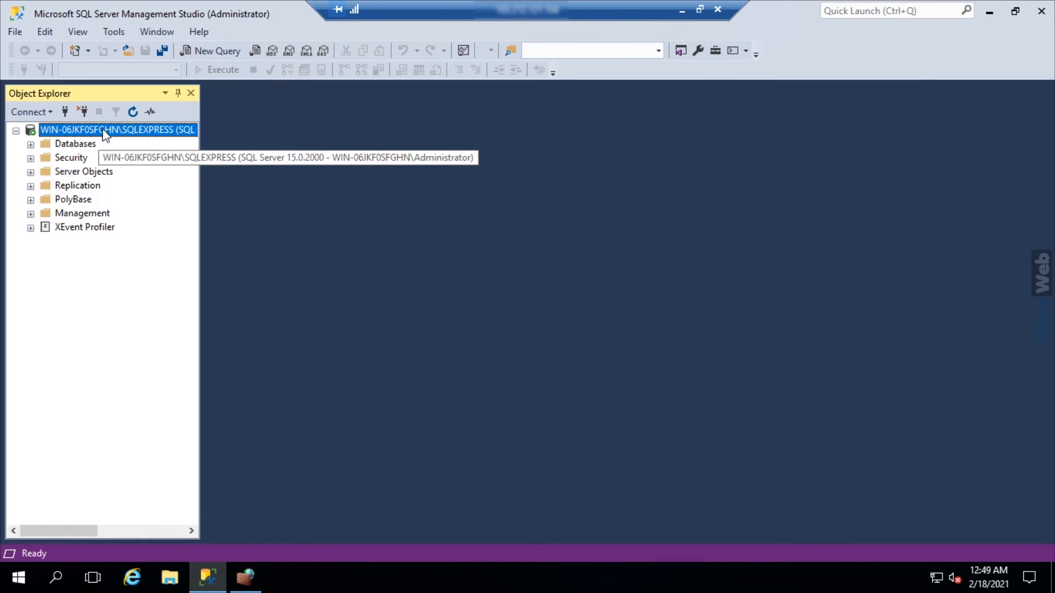
Step: In SQL Server Management Studio, set the SQLEXPRESS server's authentication to SQL Server and Windows Authentication mode and save the server properties
{"action": "right_click", "coordinate": [102, 131]}
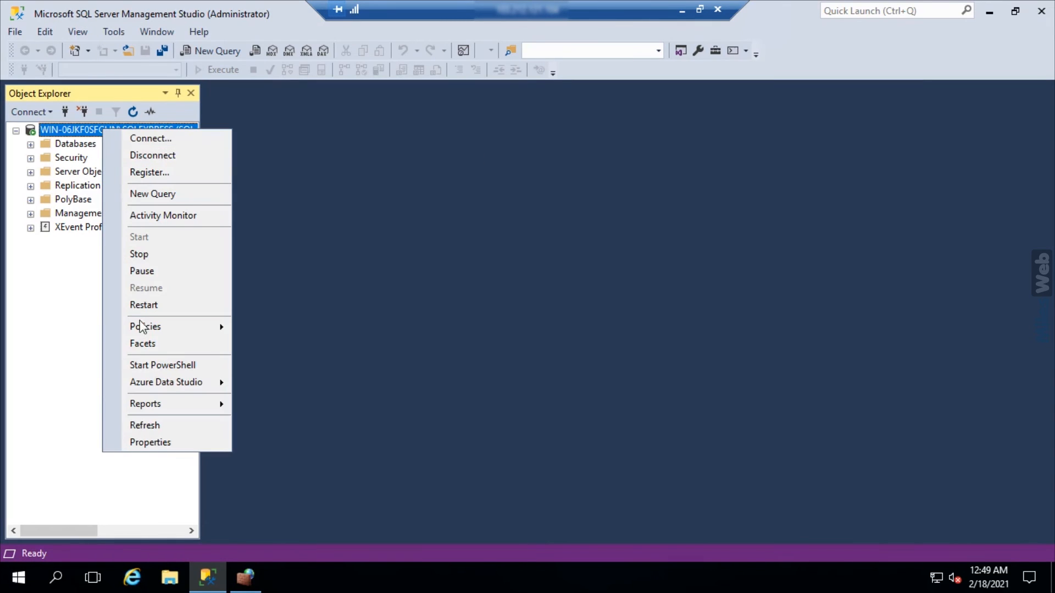
{"action": "left_click", "coordinate": [152, 443]}
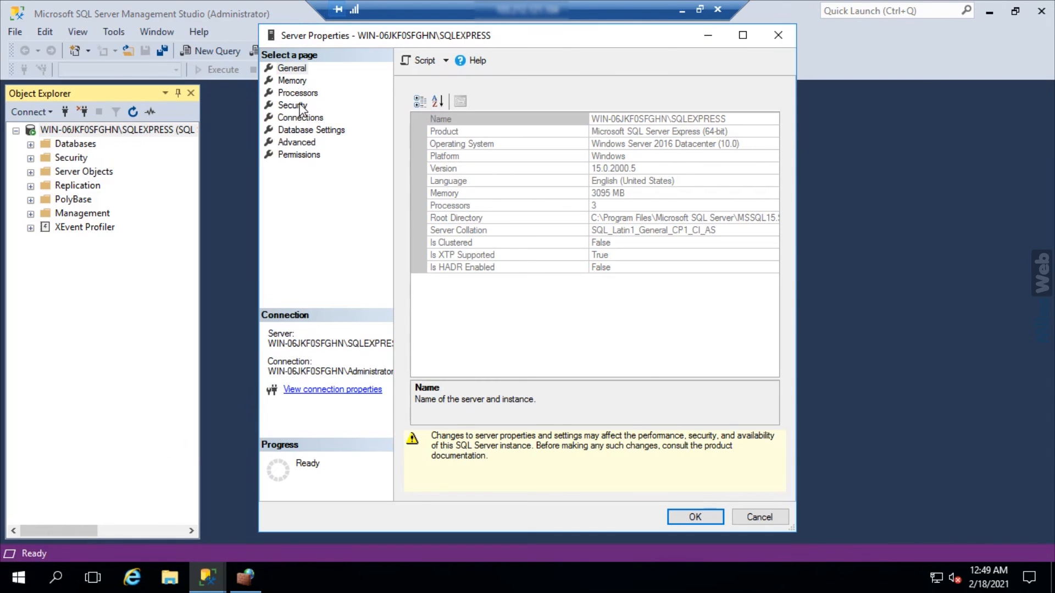
{"action": "left_click", "coordinate": [301, 108]}
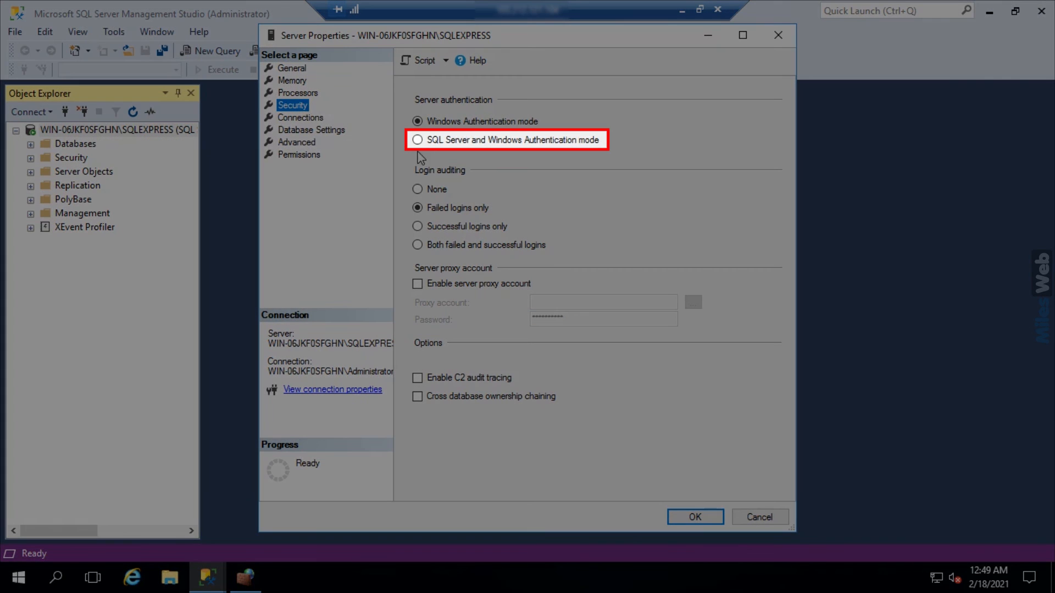
{"action": "left_click", "coordinate": [427, 142]}
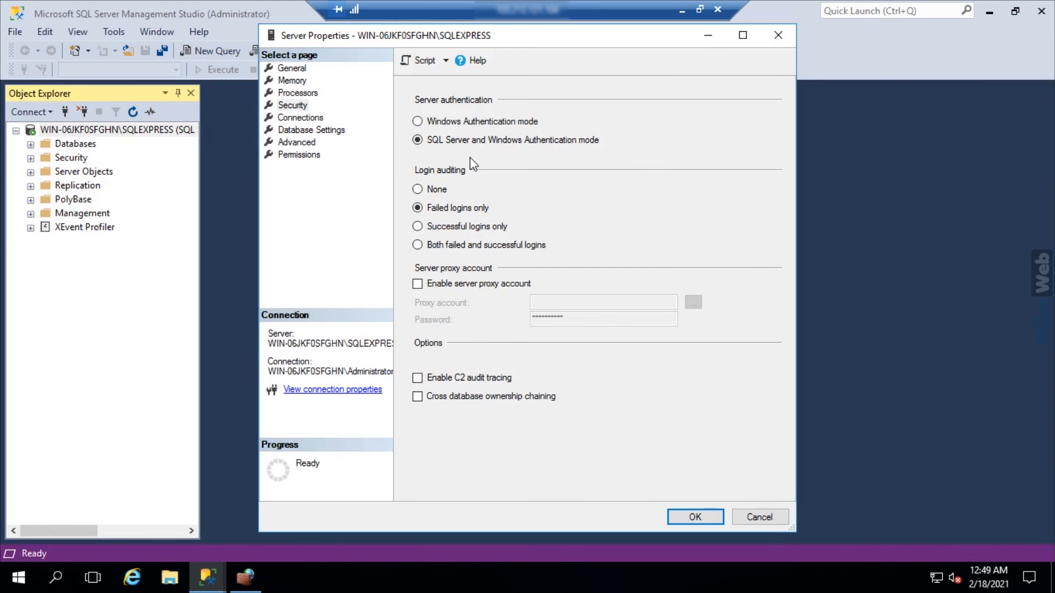
{"action": "left_click", "coordinate": [680, 517]}
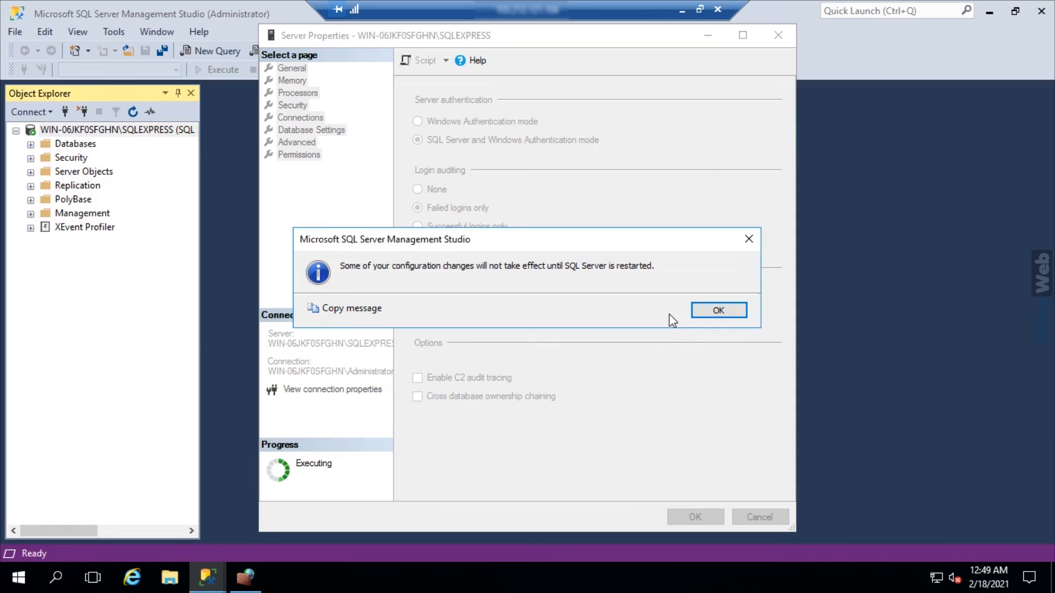
{"action": "left_click", "coordinate": [702, 313]}
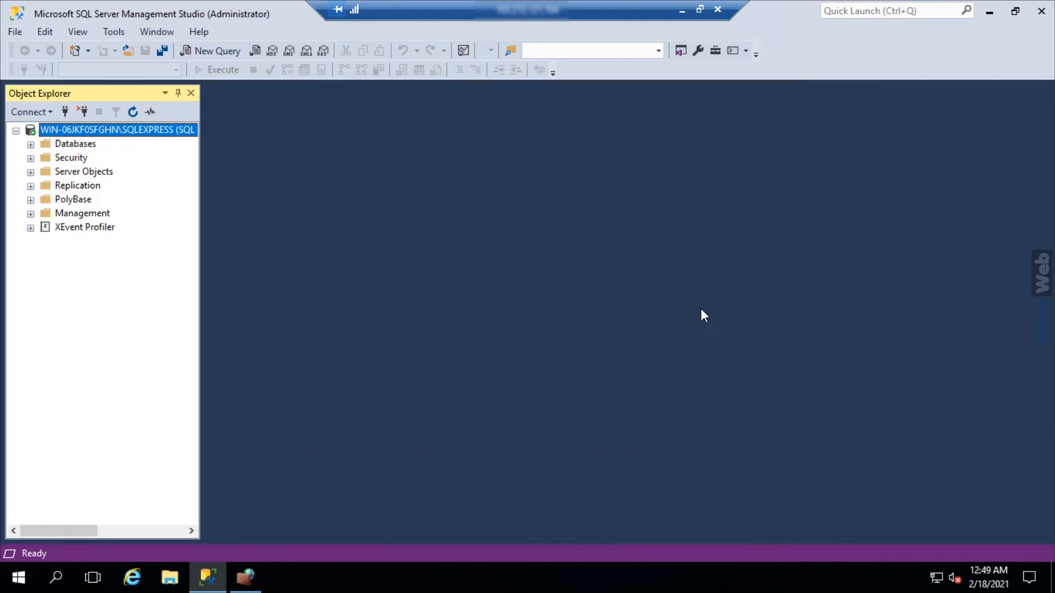